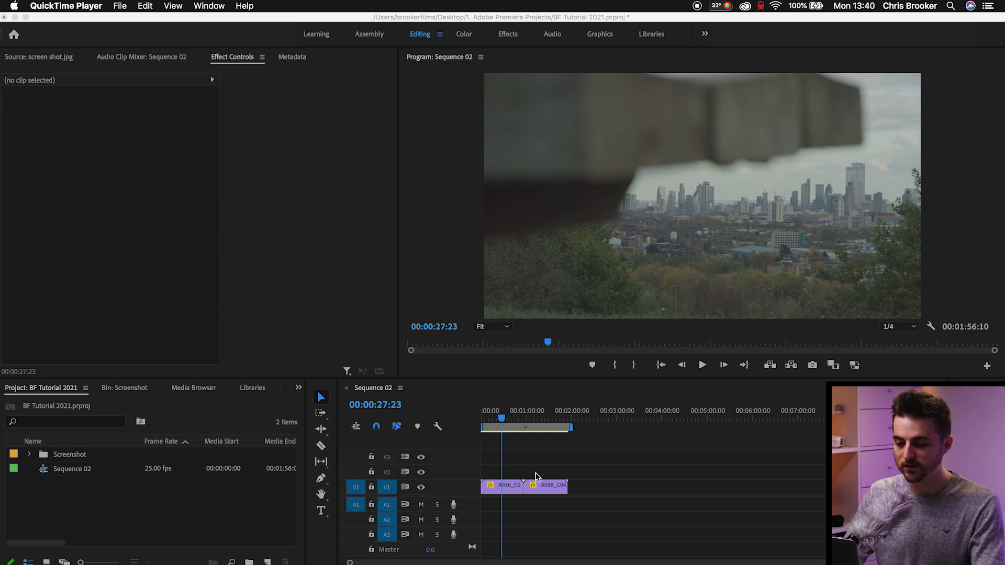
- Raise the second clip onto V2 and nest both clips as Nested Sequence 04
click(535, 476)
drag(543, 484, 543, 474)
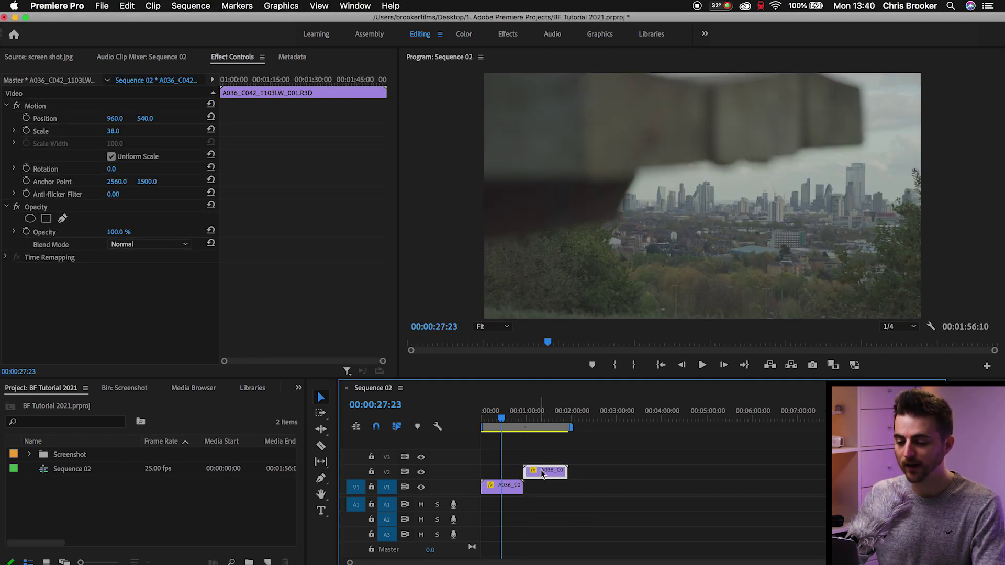
drag(599, 455, 500, 492)
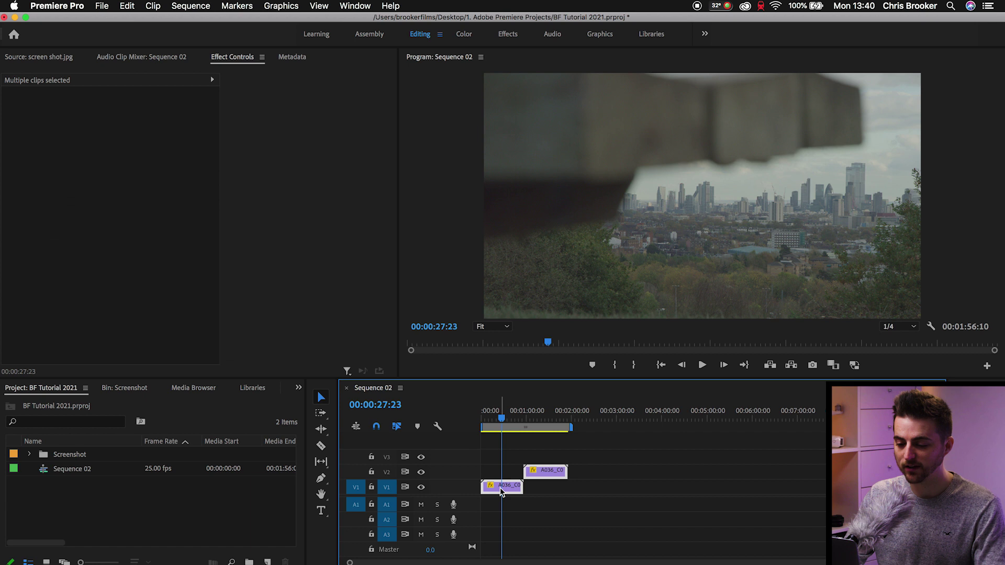
right_click(500, 488)
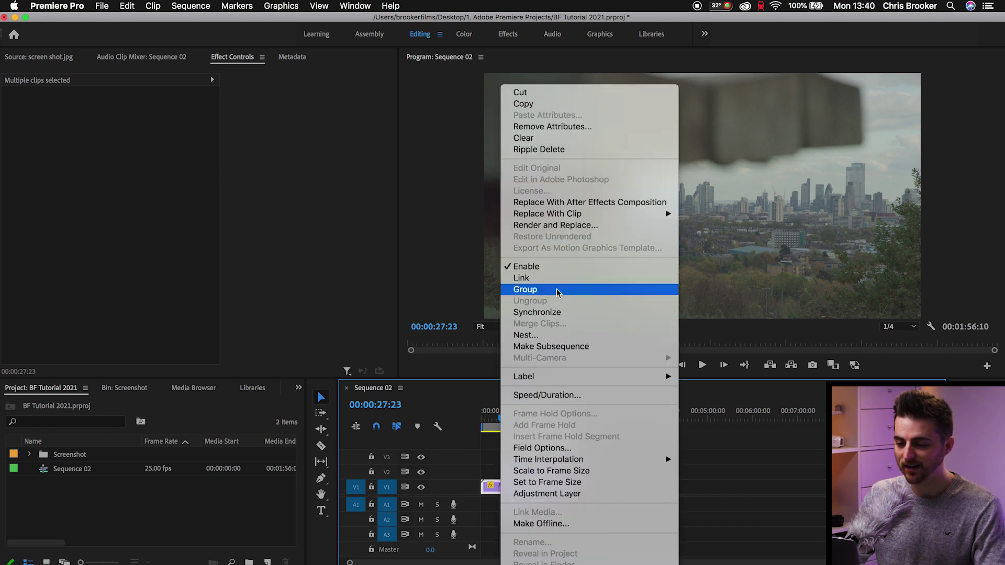
click(535, 336)
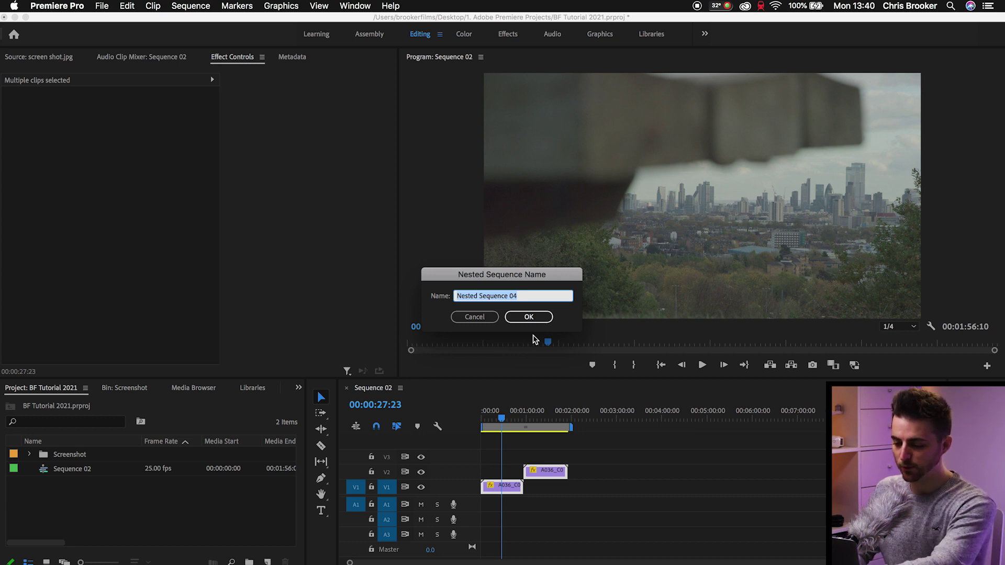
key(Return)
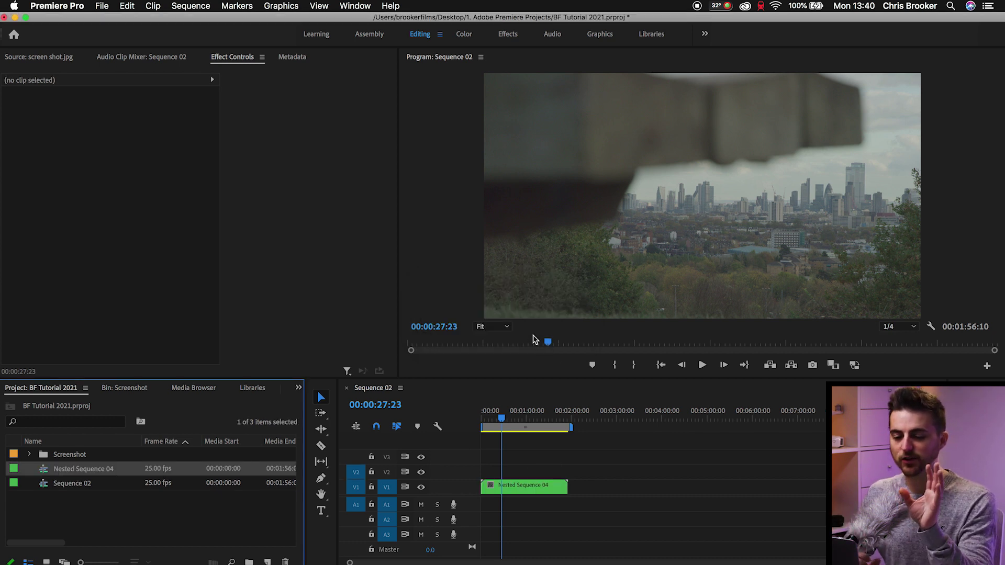
- Play Sequence 02, park the playhead at 00:00:37:13, and shift the nested clip right
key(space)
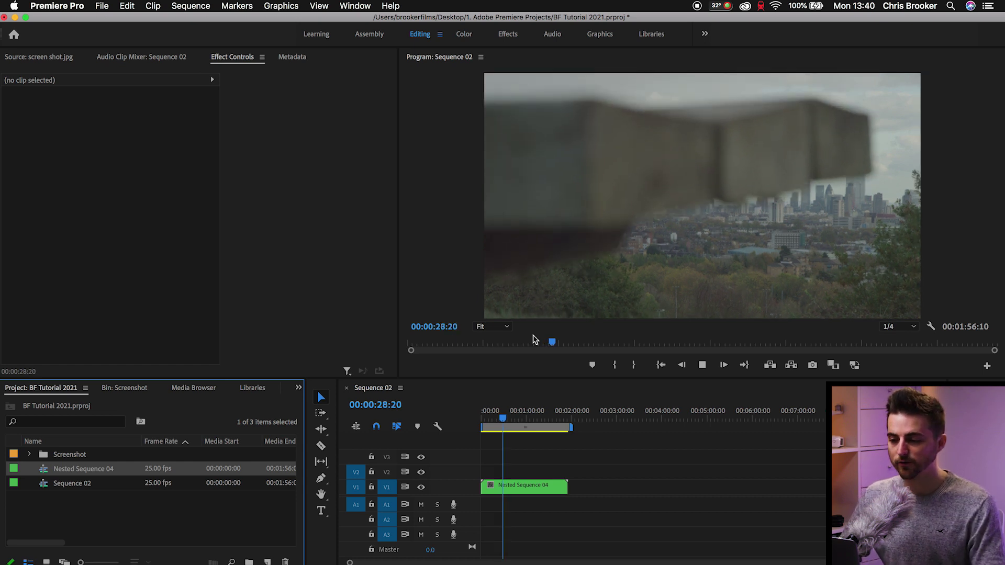
click(510, 422)
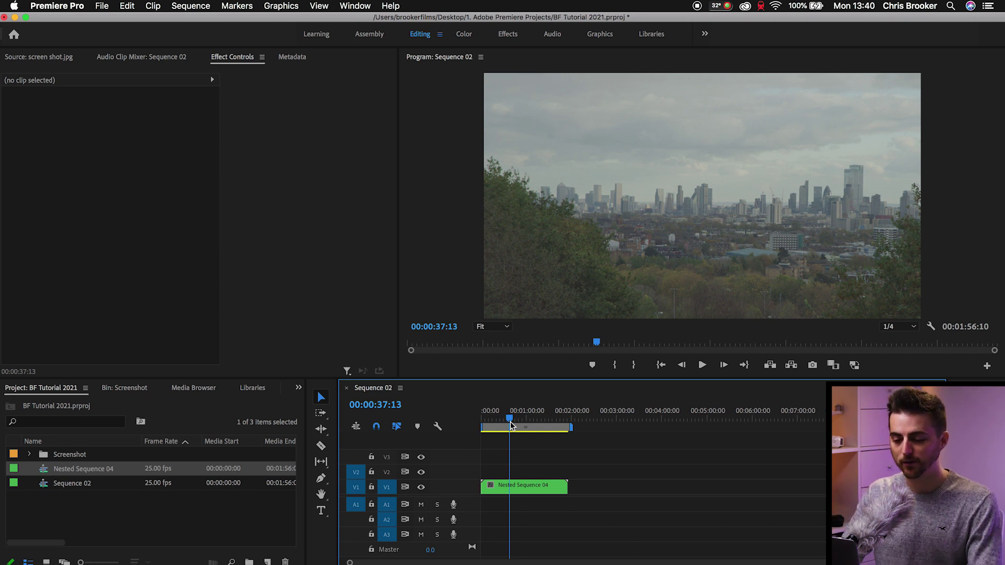
drag(529, 491, 669, 465)
- Open Nested Sequence 04 for editing with its whole timeline fitted in view
double_click(679, 459)
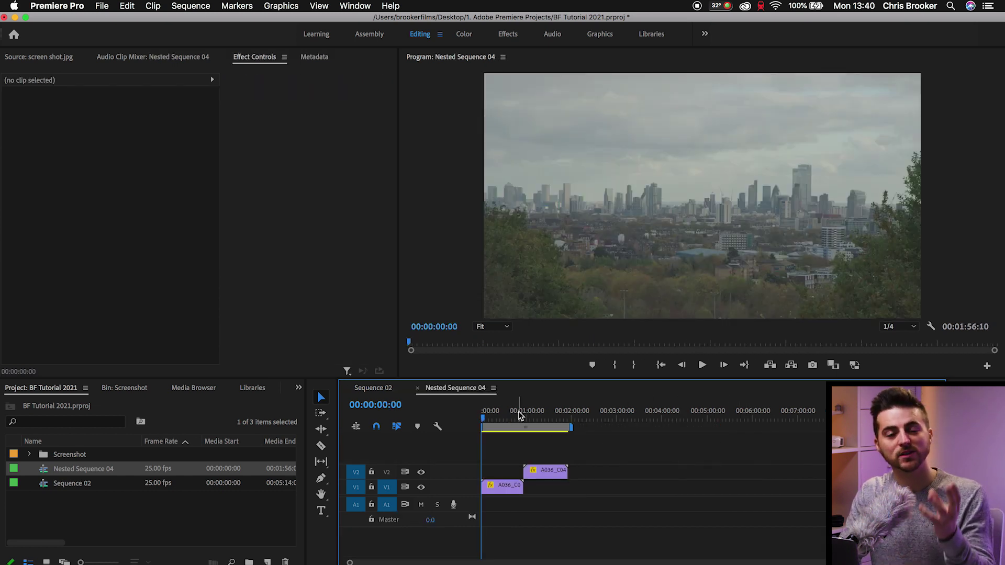
click(417, 388)
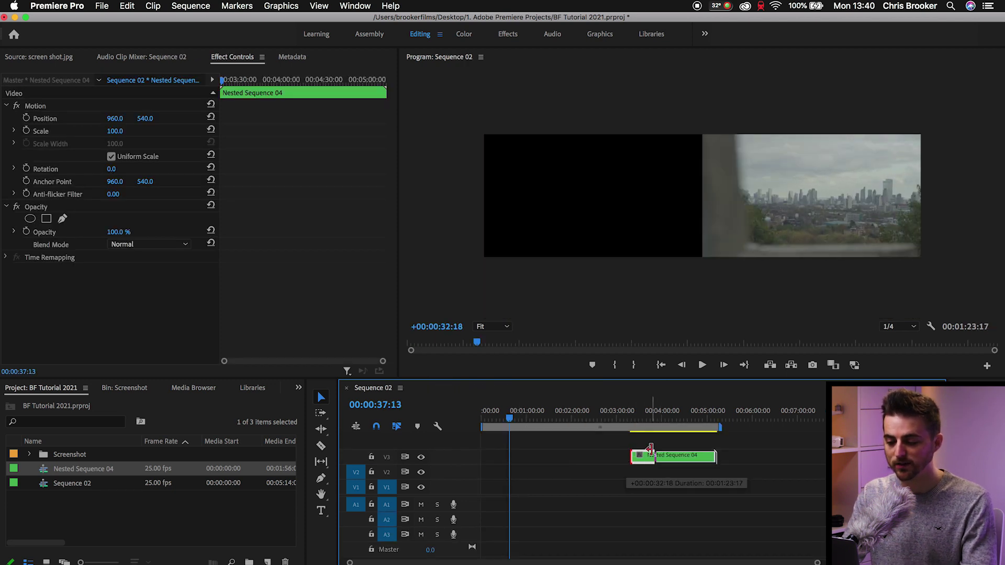
double_click(668, 456)
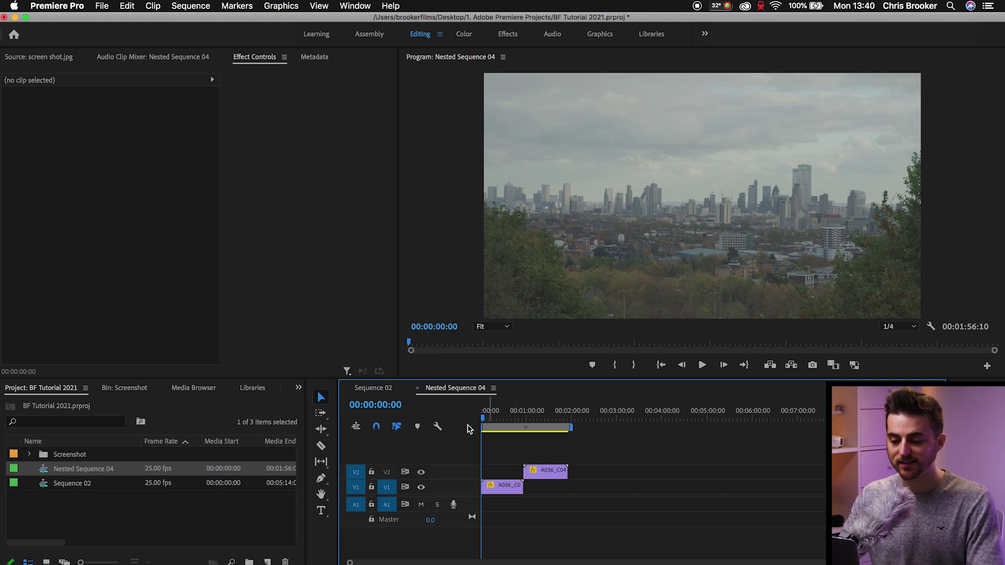
click(418, 388)
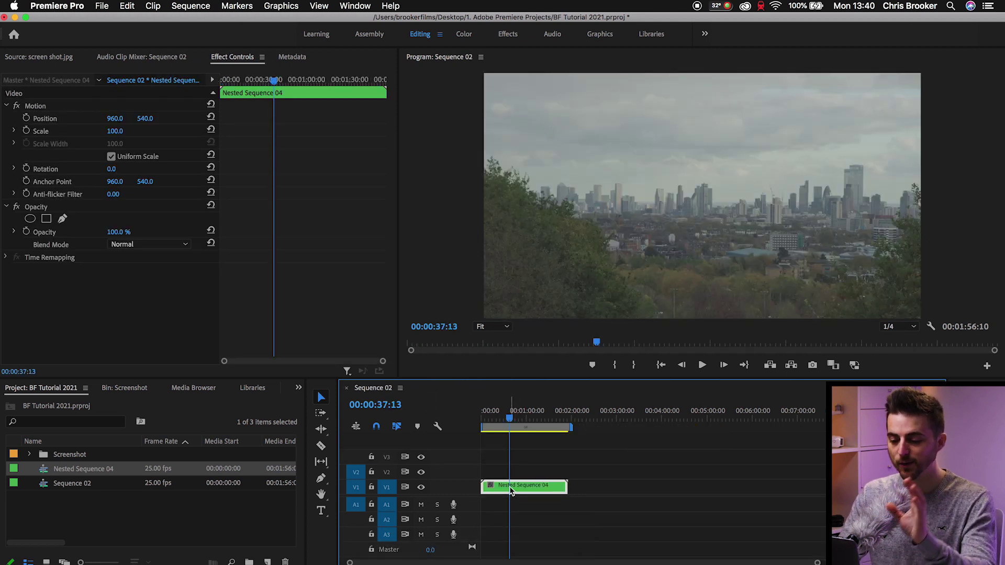
double_click(509, 487)
key(backslash)
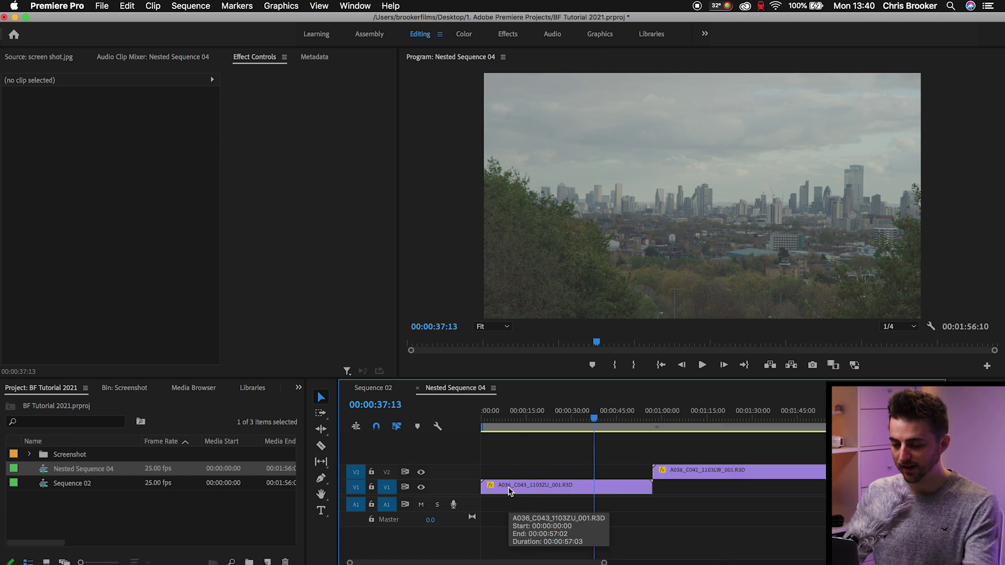
- Razor the V1 clip at two points and ripple delete the middle piece
click(516, 488)
click(572, 487)
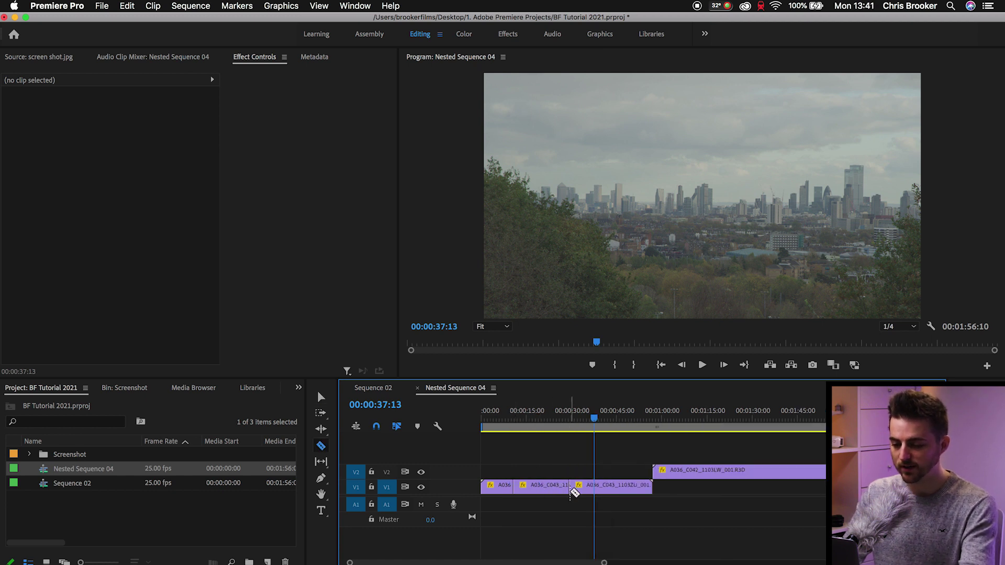
key(v)
click(545, 487)
key(Delete)
click(545, 491)
key(Delete)
- Cut V1 near its end and remove the leftover tail piece
key(c)
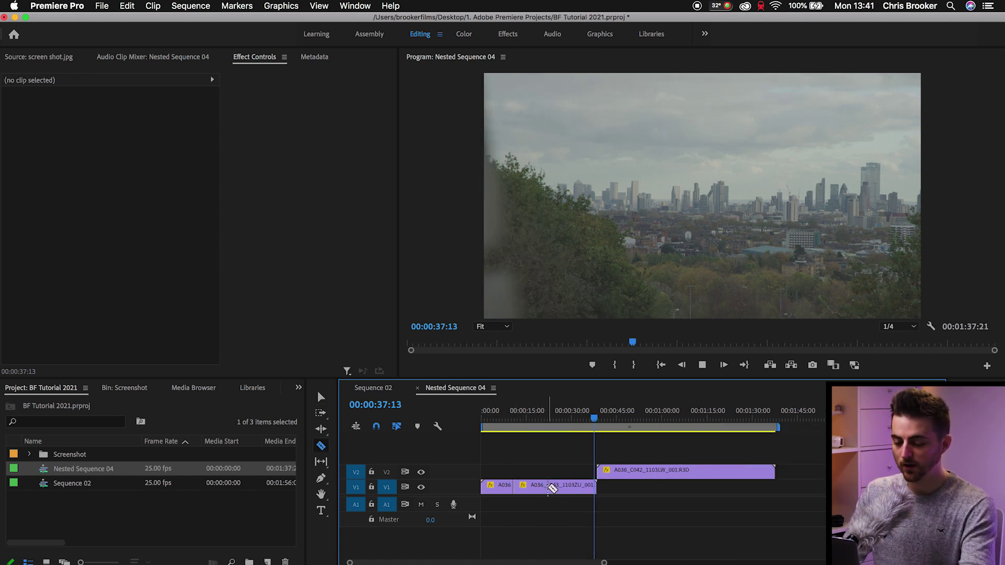
click(547, 487)
key(v)
click(568, 487)
key(space)
key(Delete)
- Move the V2 clip left to meet V1's end, then cut and delete its later pieces
drag(624, 480, 573, 474)
key(c)
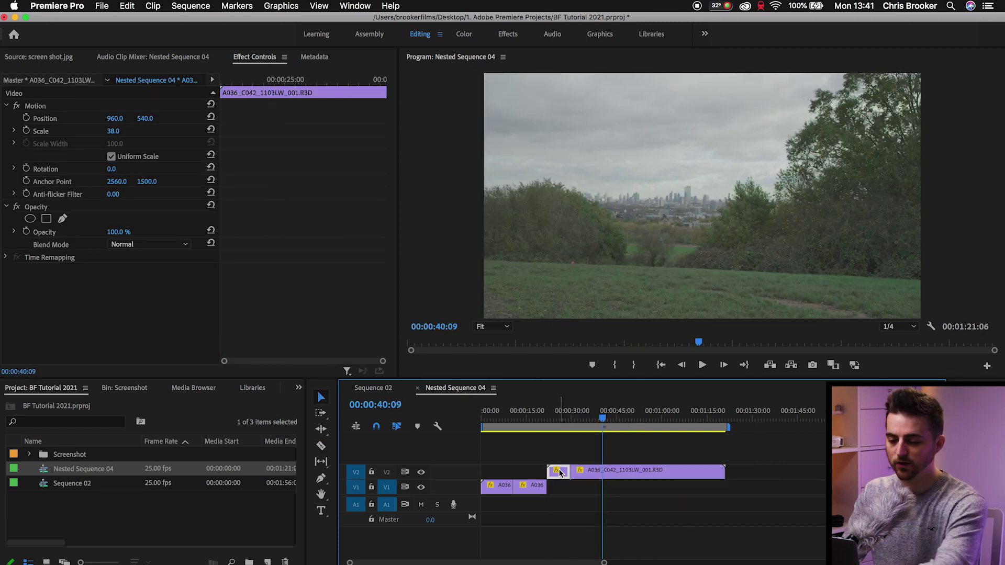
click(579, 471)
click(649, 471)
key(v)
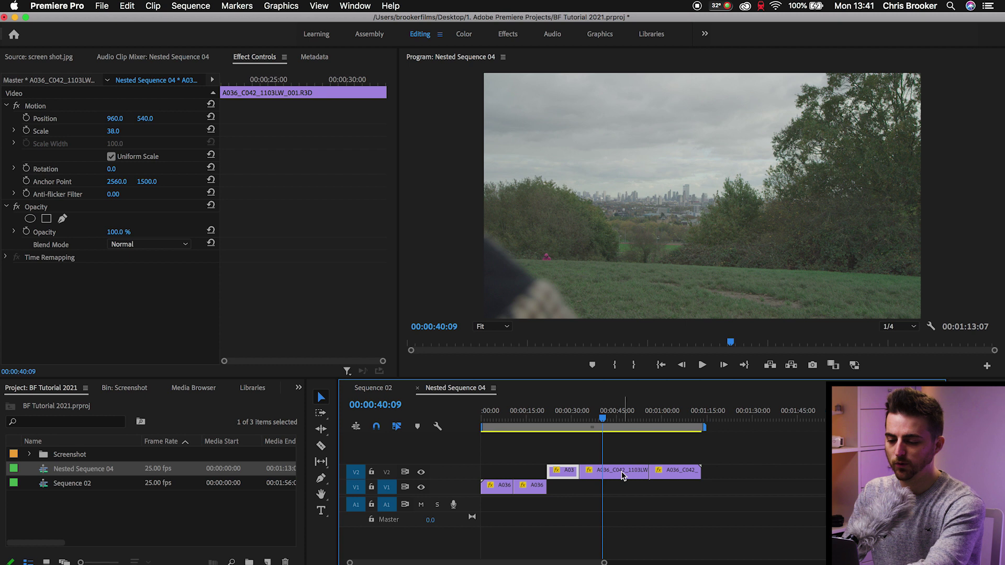
click(624, 472)
key(Delete)
click(669, 473)
key(Delete)
- Alt-drag a copy of the second V1 piece later on V1 and scrub the re-cut nest
click(532, 493)
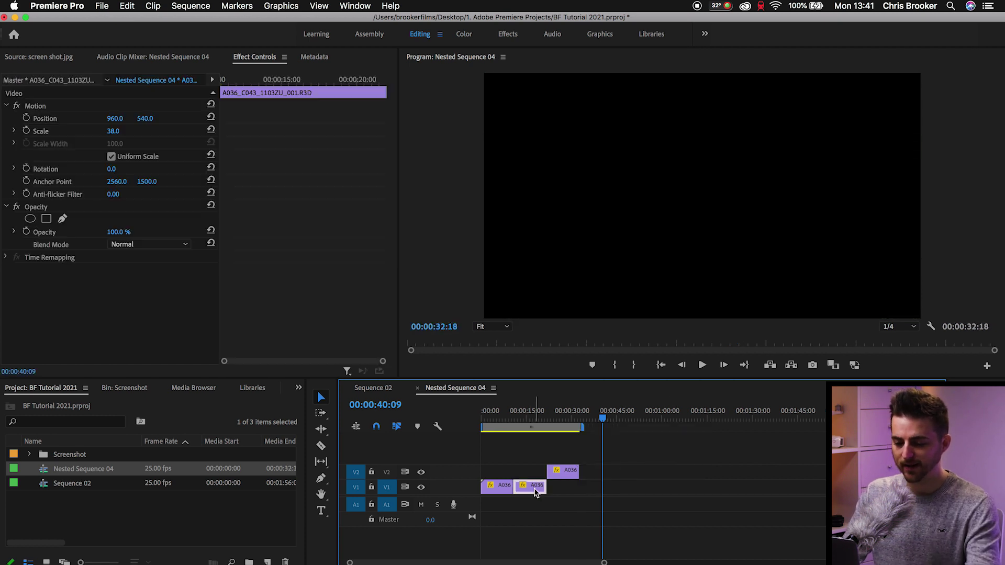
drag(535, 489, 601, 490)
click(494, 418)
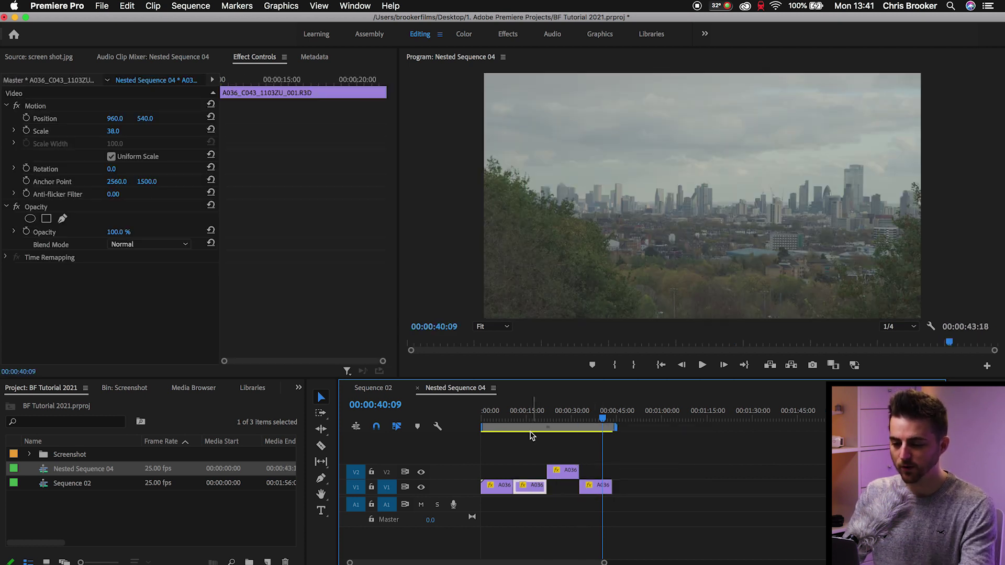
drag(492, 428, 607, 435)
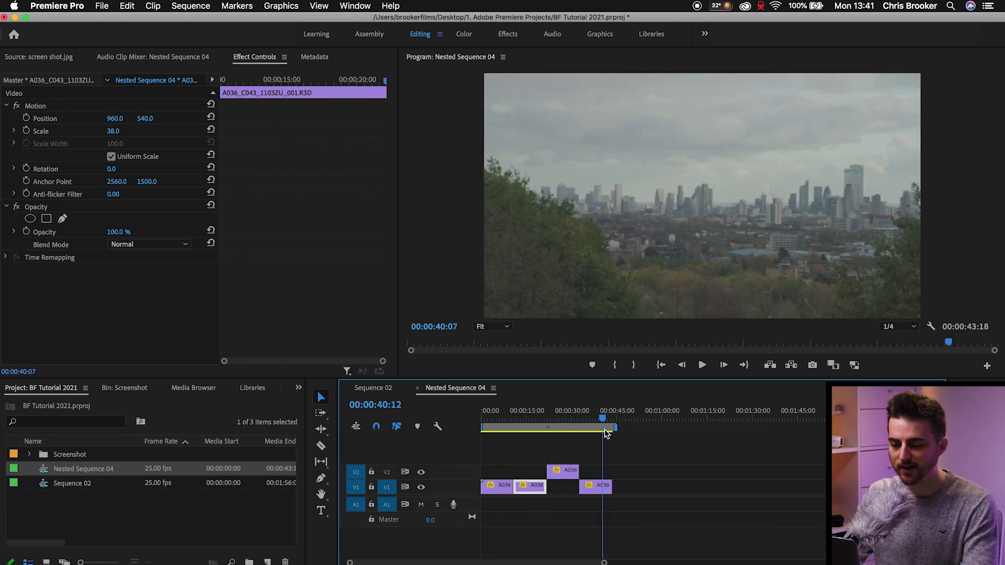
- Back on Sequence 02, extend the nested clip's out point to its full 00:00:43:18 length
click(417, 388)
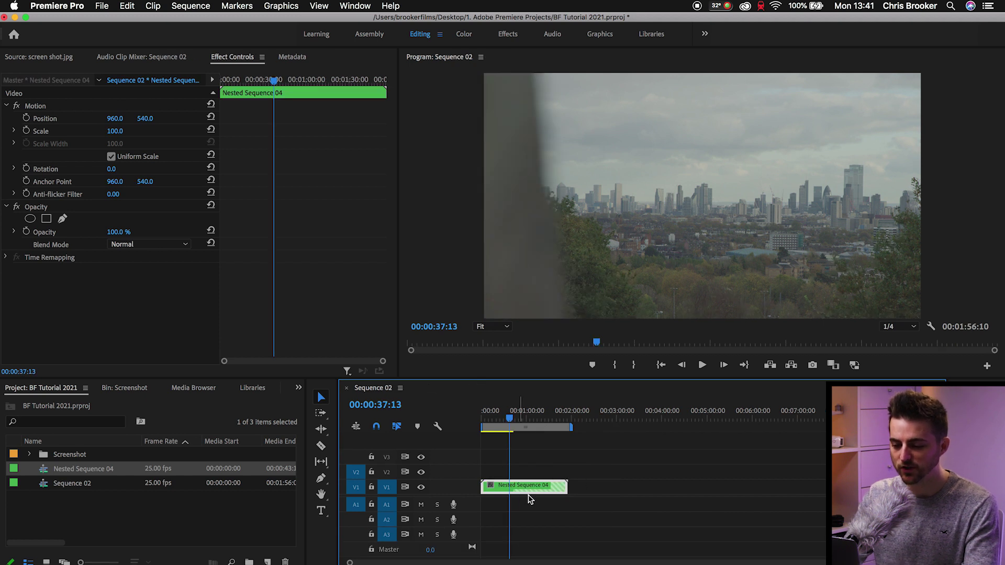
key(equal)
key(Home)
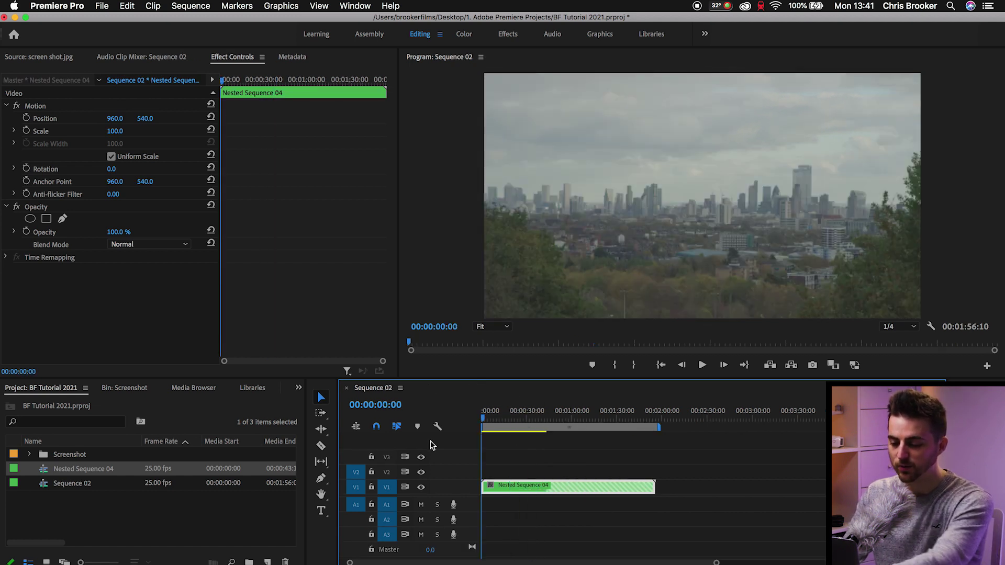
key(equal)
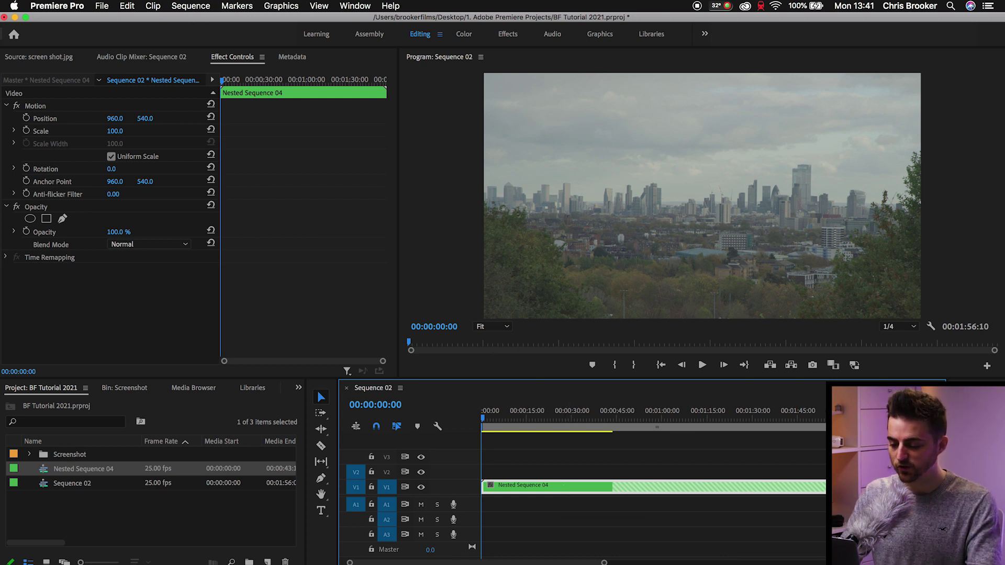
mouse_move(612, 487)
mouse_down()
mouse_move(547, 487)
mouse_move(611, 486)
mouse_up()
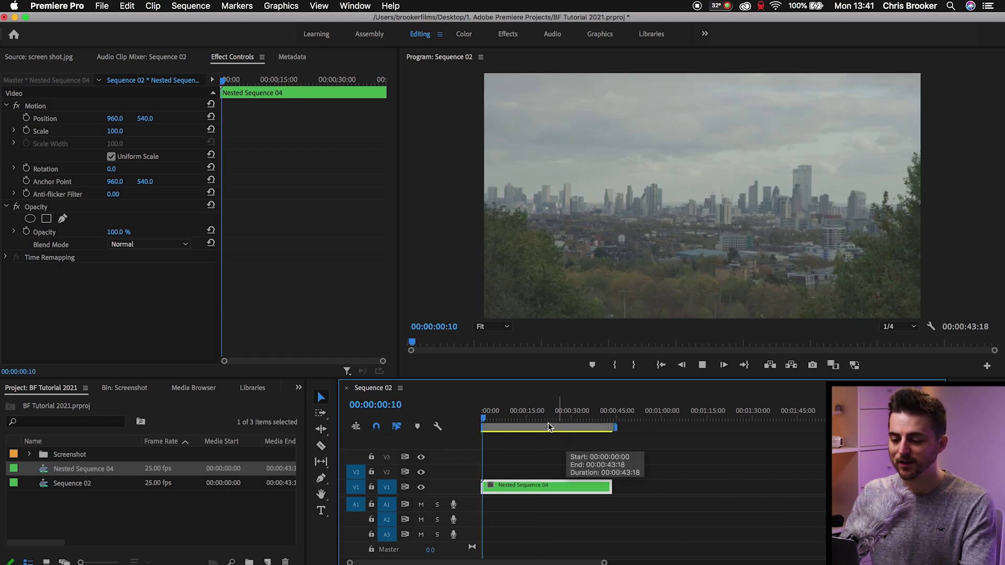
drag(549, 419, 610, 419)
- Check the edits inside Nested Sequence 04 and close its timeline tab
double_click(564, 487)
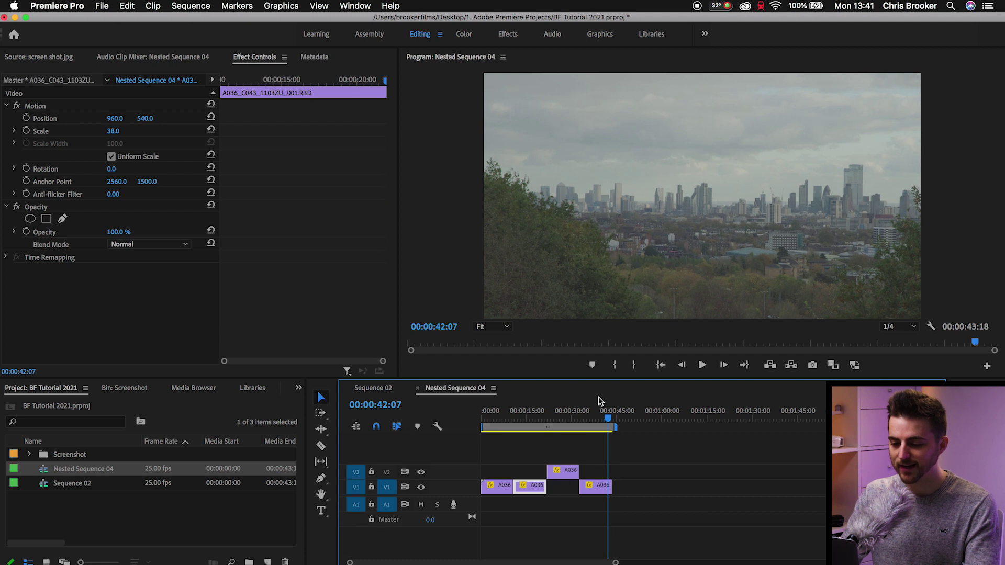
click(606, 413)
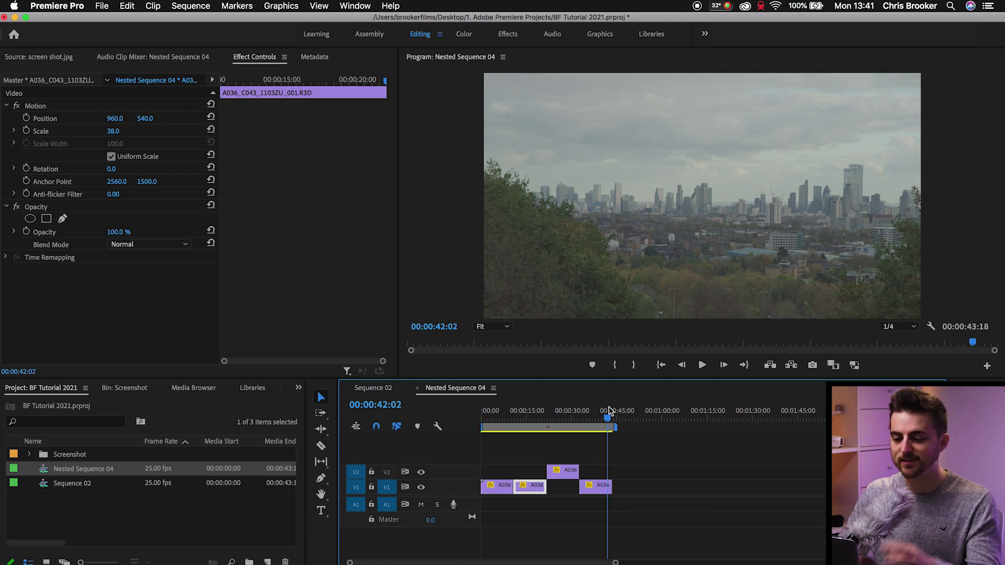
click(417, 388)
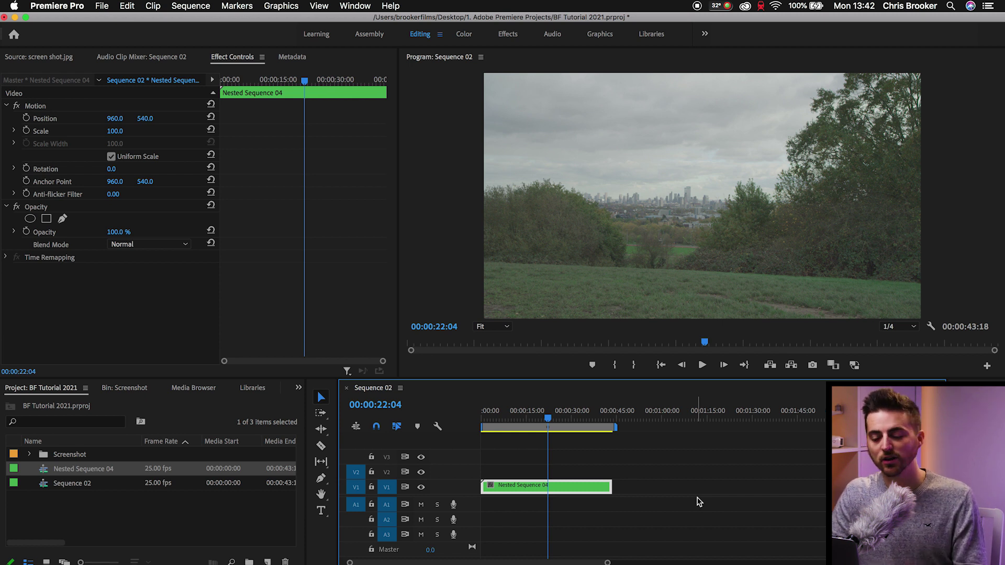
- Look inside Nested Sequence 04's timeline, then return to Sequence 02
right_click(592, 489)
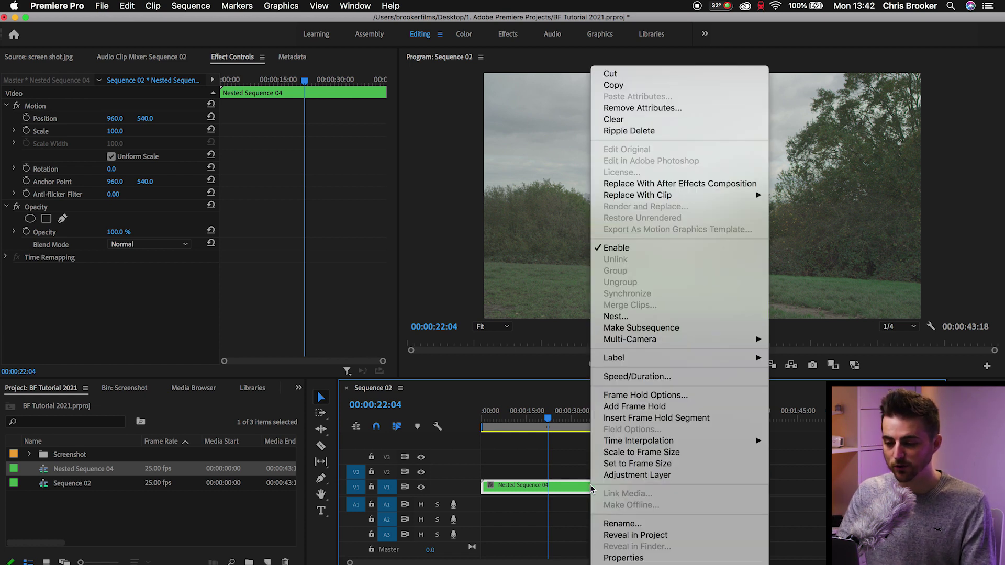
mouse_move(638, 346)
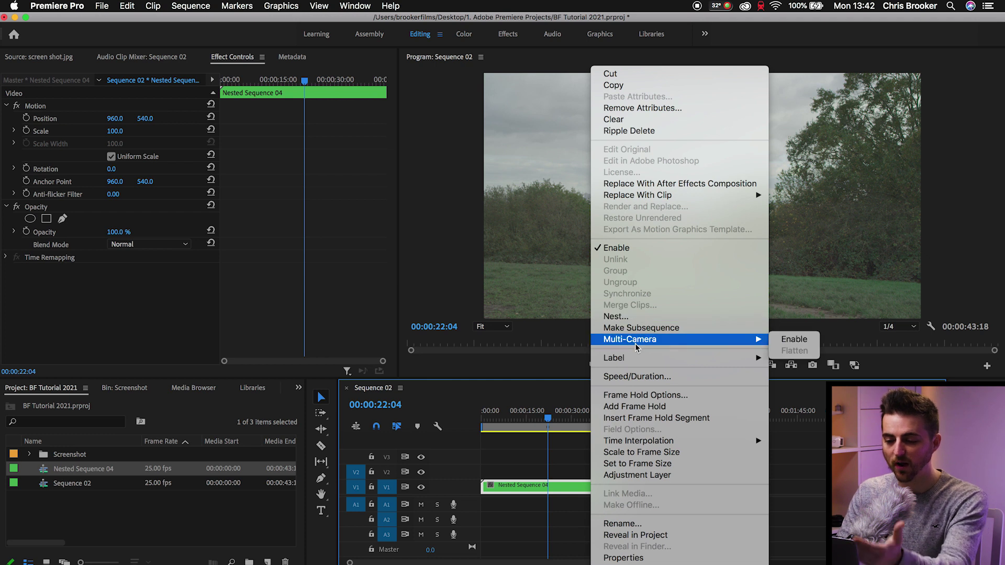
click(560, 454)
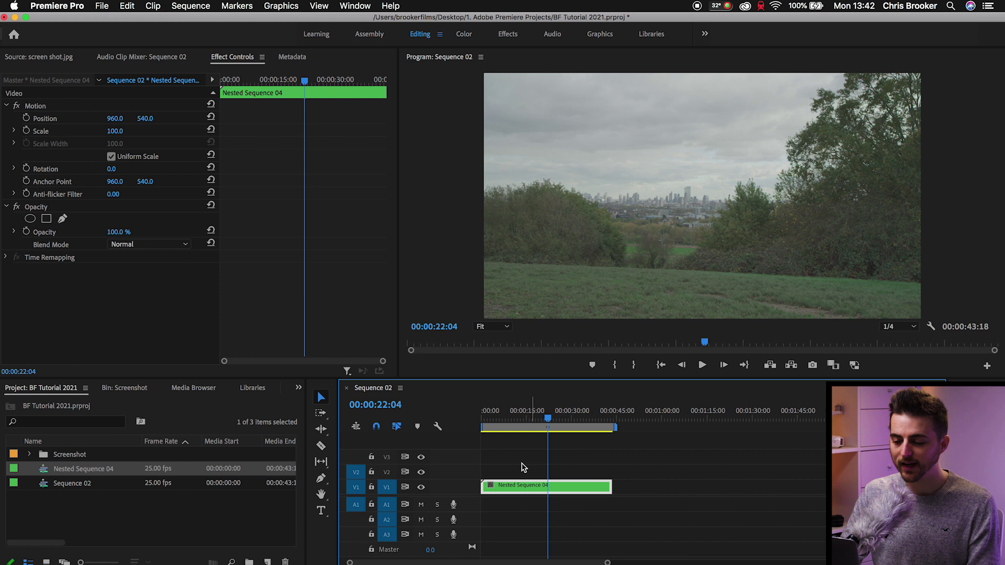
double_click(522, 487)
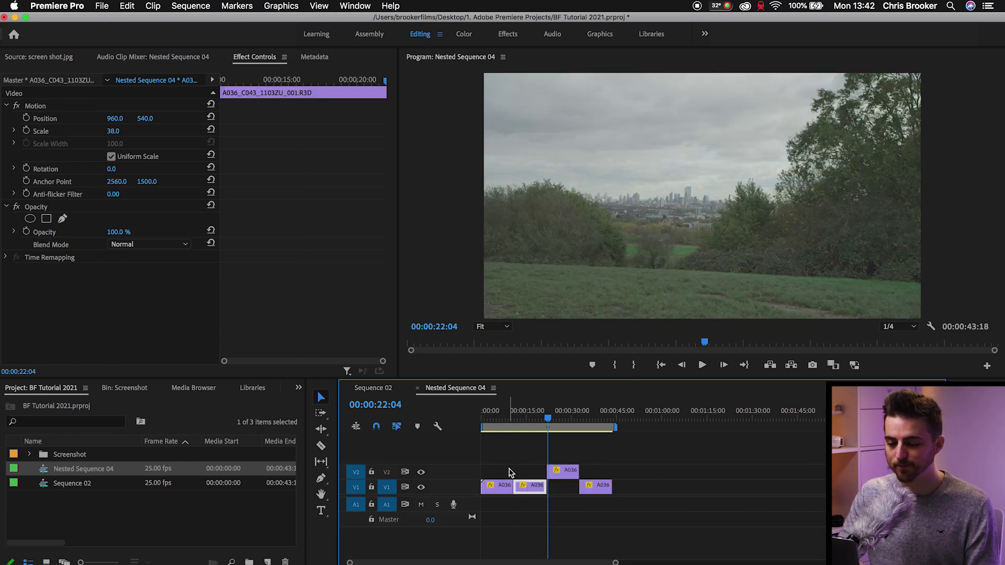
click(376, 390)
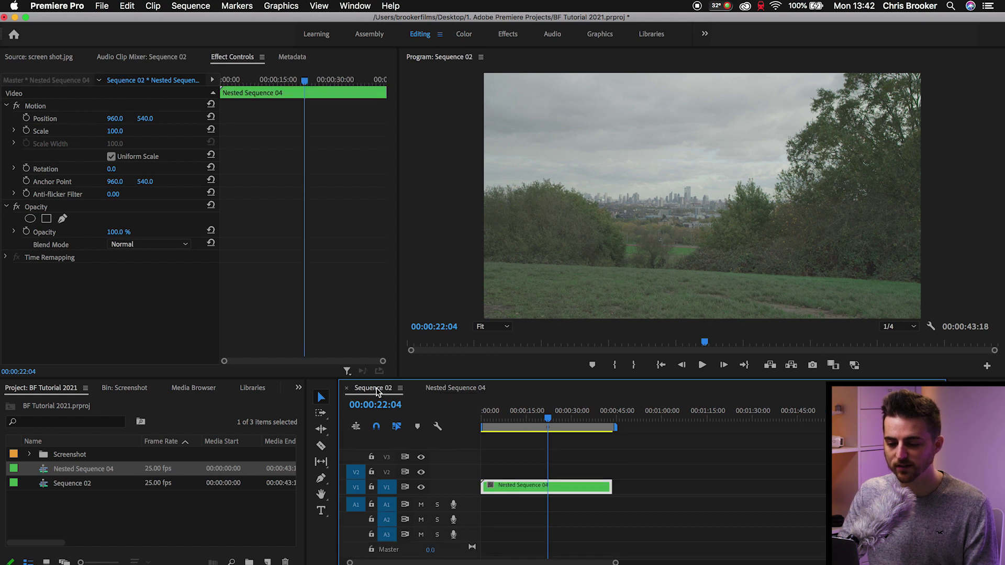
- Reveal Nested Sequence 04 in the Project panel and drop its A036 clips onto V2 and V3
right_click(519, 489)
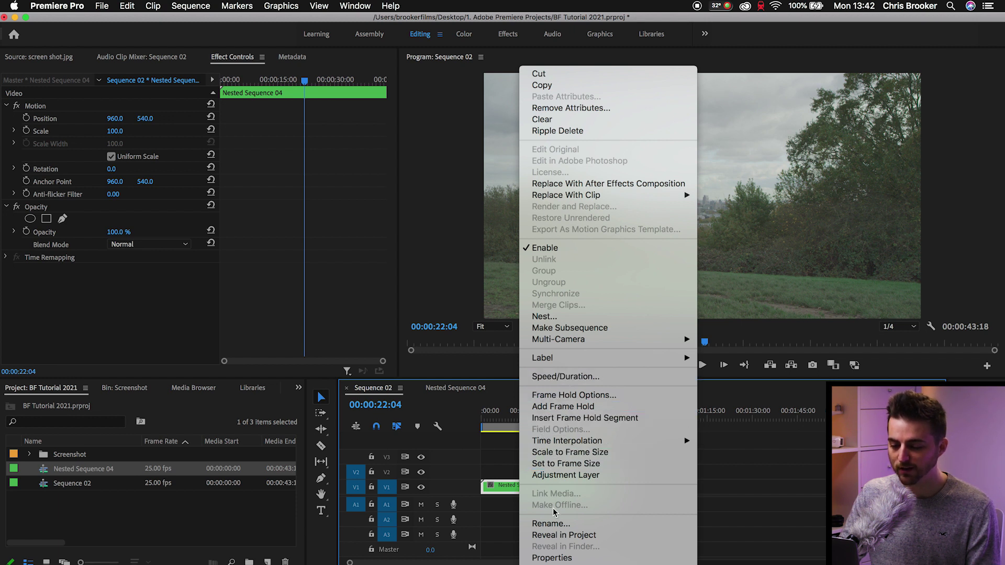
click(549, 536)
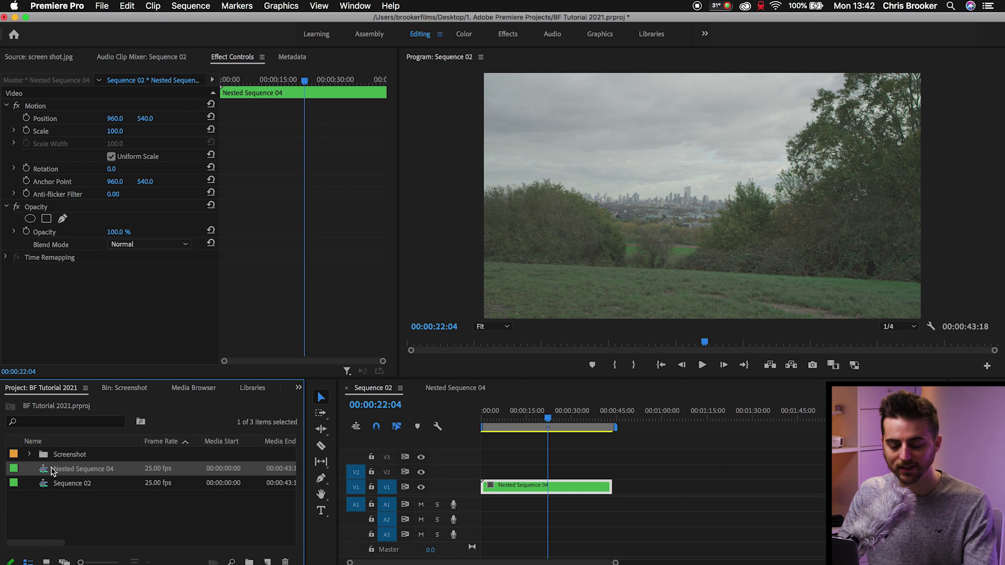
drag(145, 470, 483, 470)
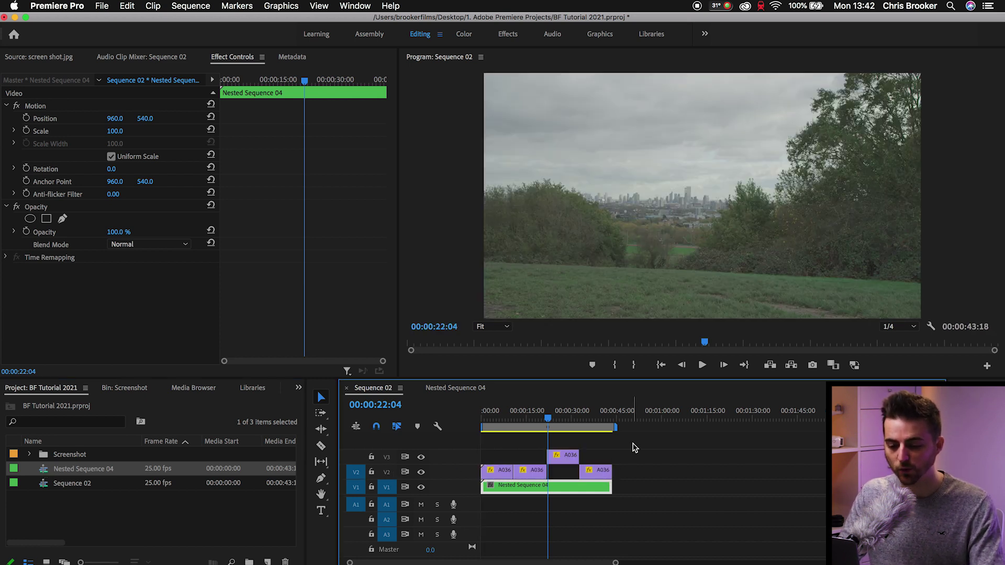
drag(528, 420, 479, 420)
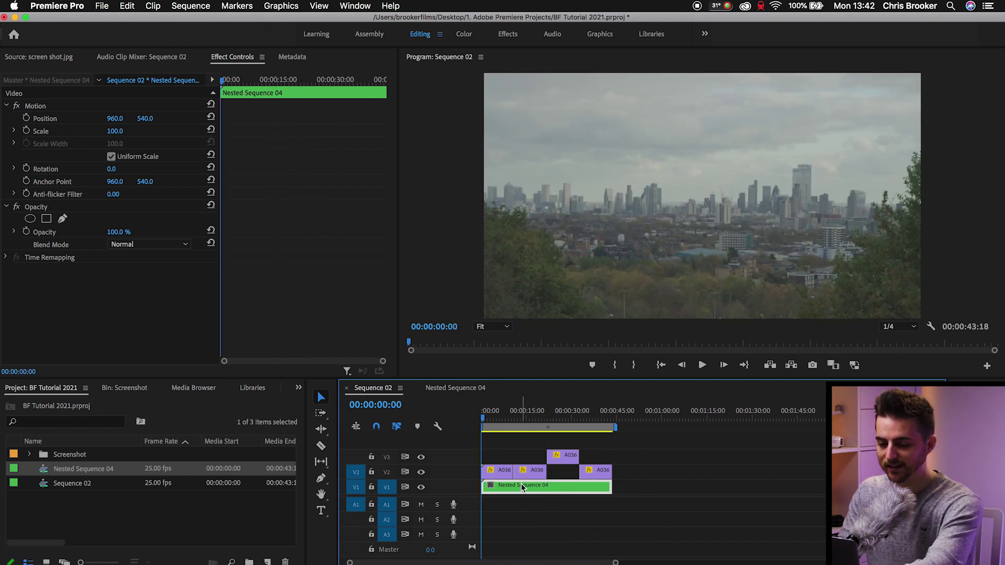
- Delete the green nested clip from V1 and Nested Sequence 04 from the project
key(Delete)
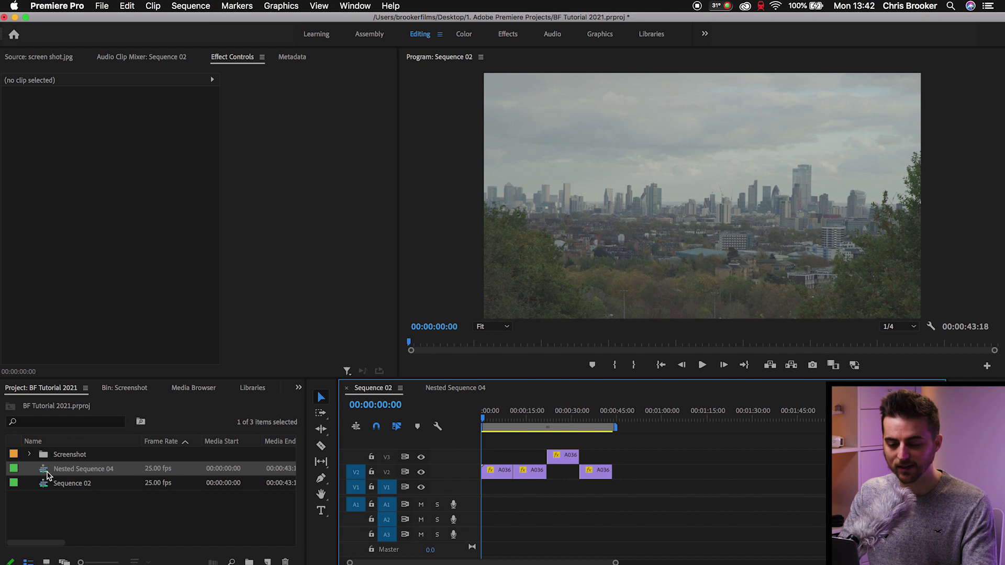
click(45, 475)
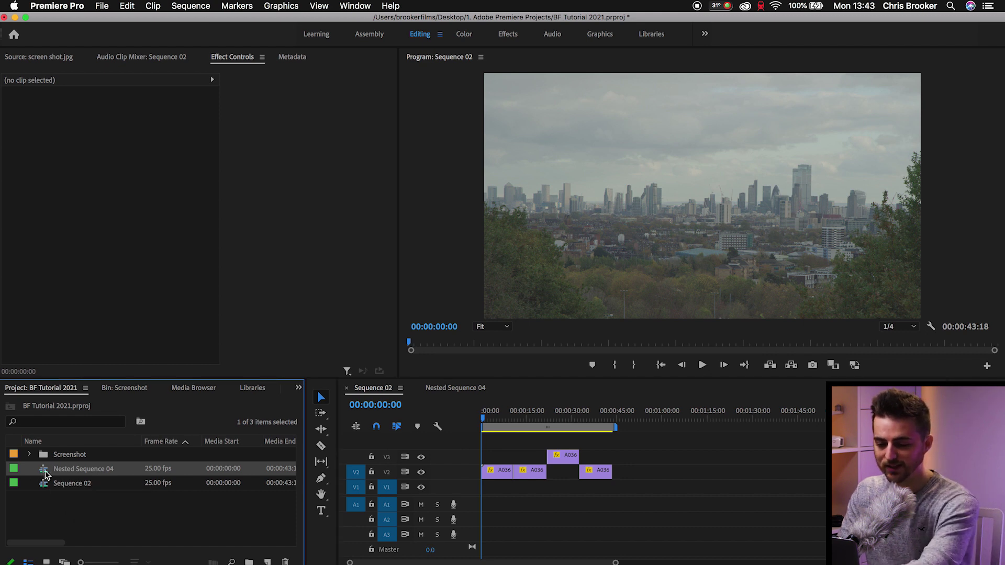
key(Delete)
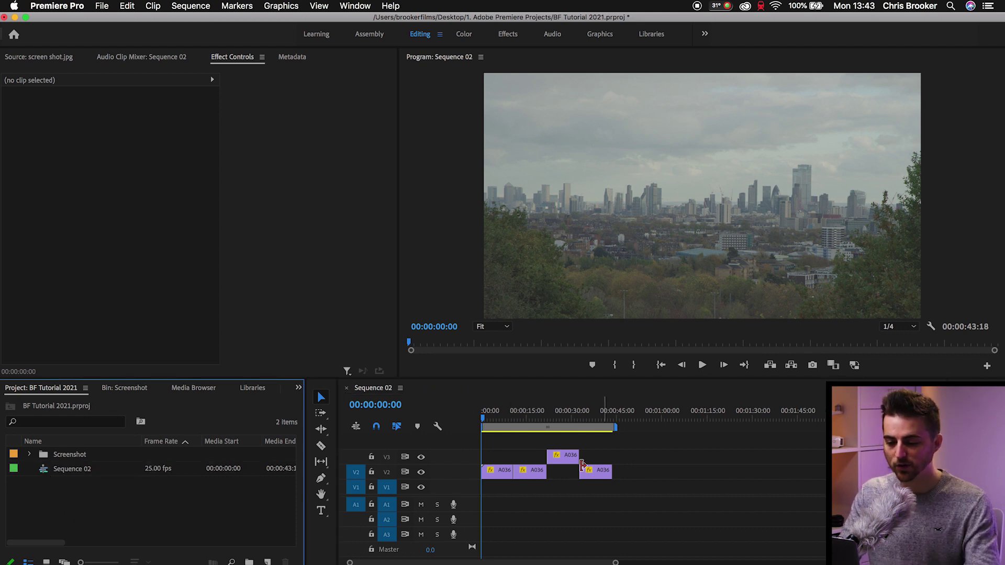
- Scrub and play the edited sequence, zooming in to show full clip names
drag(487, 417, 555, 419)
key(space)
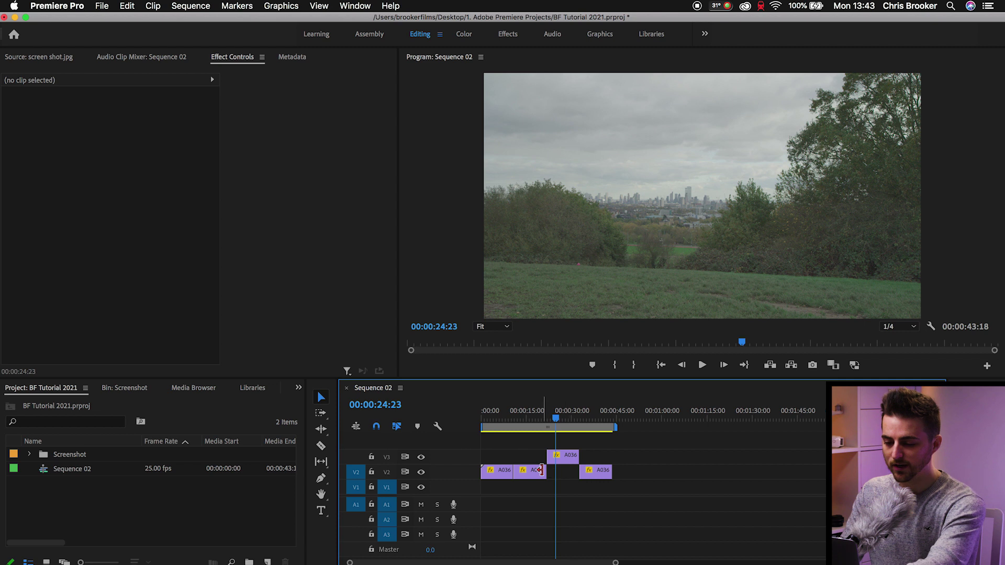
key(=)
click(517, 419)
key(Right)
key(Right)
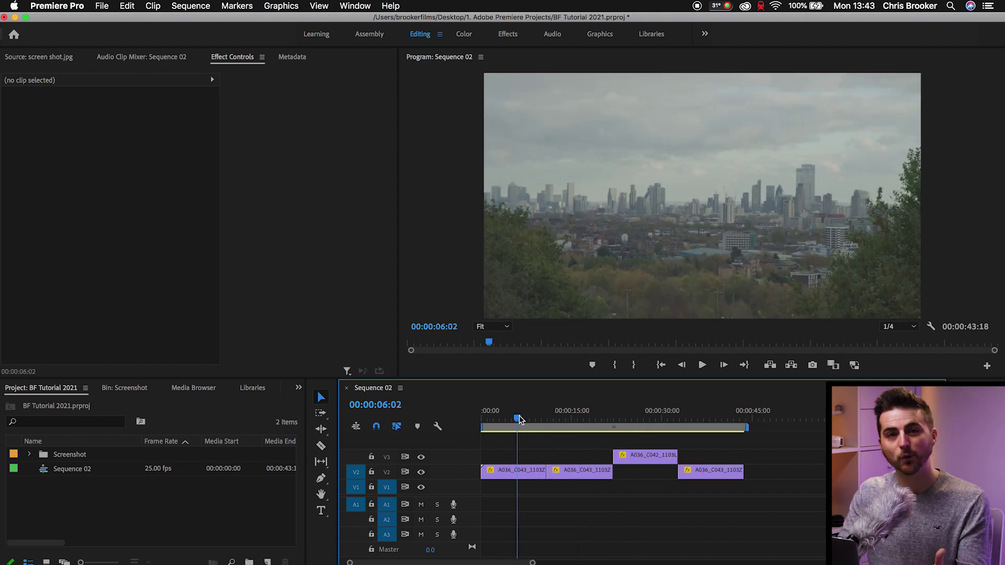